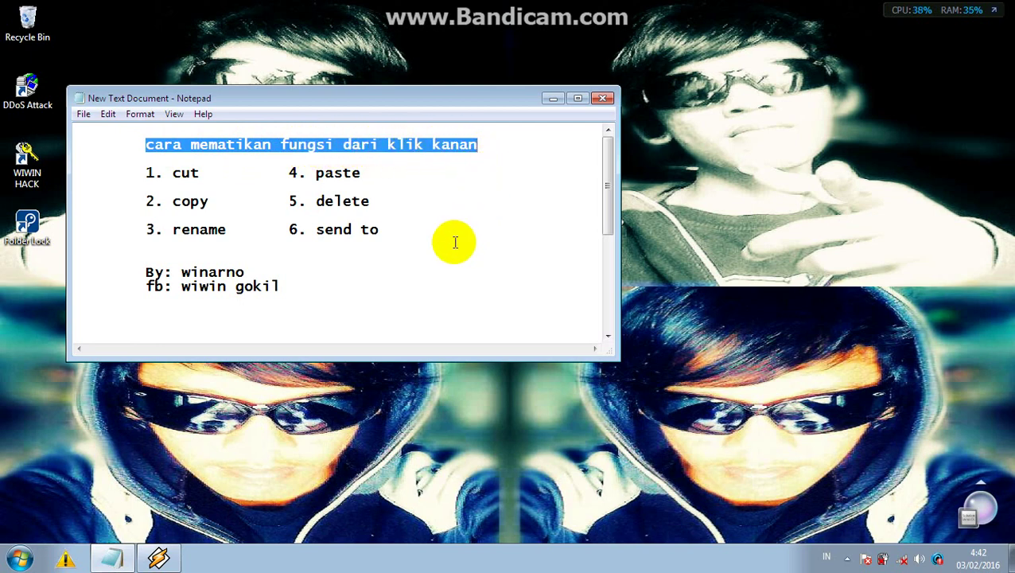
Highlight the note's numbered list of context menu functions (cut, copy, rename, paste, delete, send to) and the author credit lines.
drag(147, 173, 319, 170)
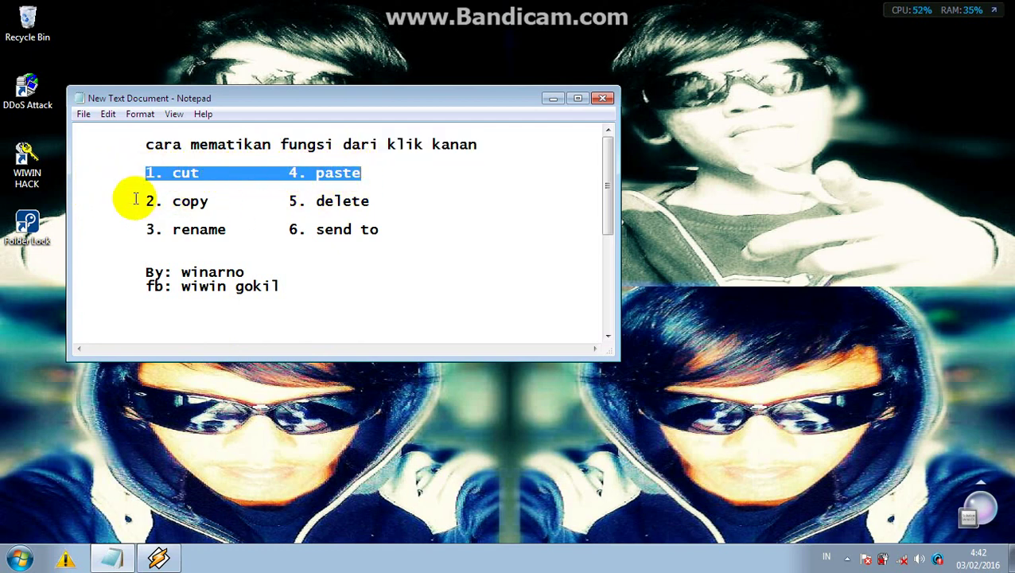
drag(144, 201, 357, 200)
drag(143, 229, 371, 229)
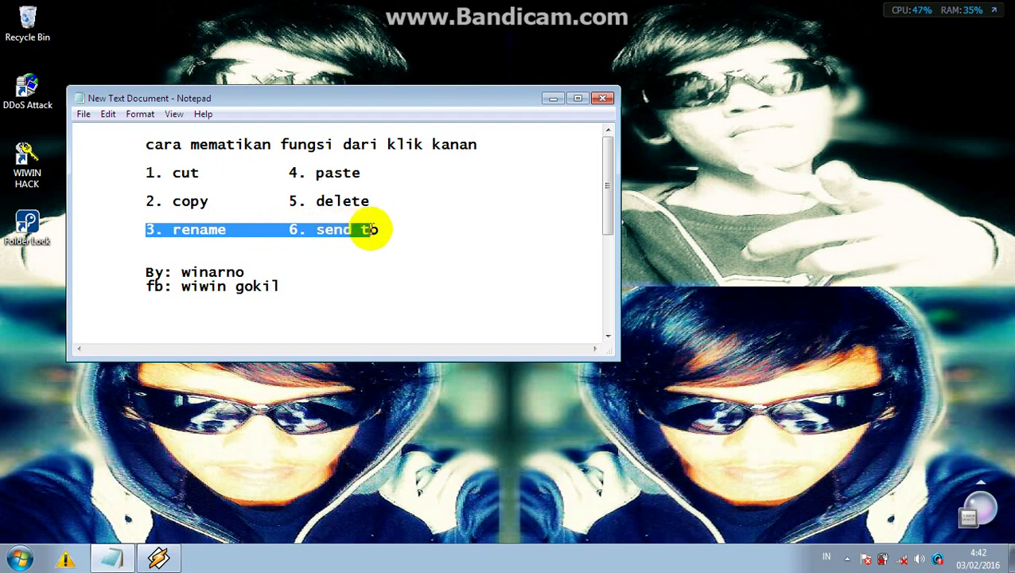
drag(145, 173, 362, 229)
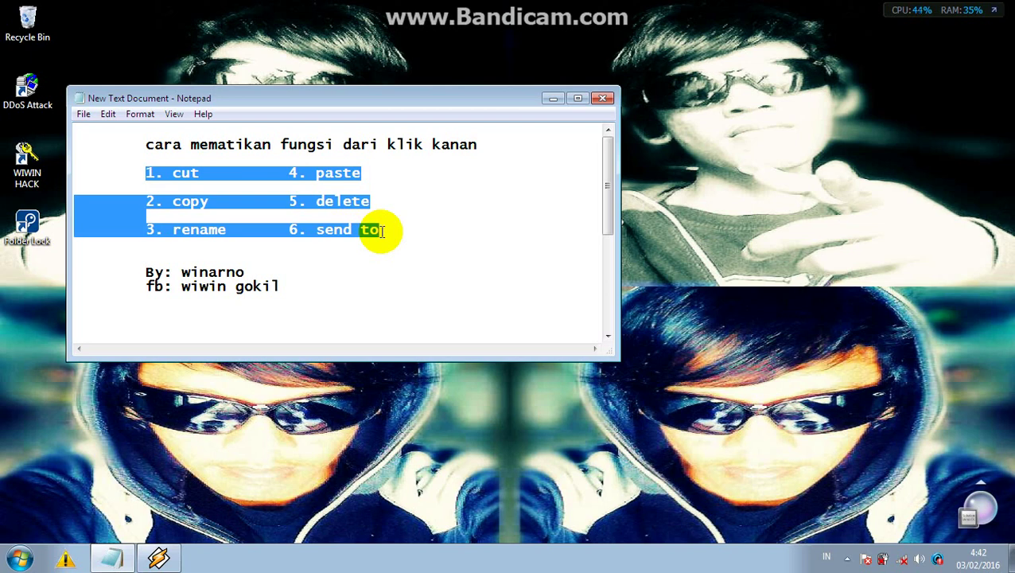
drag(145, 271, 248, 272)
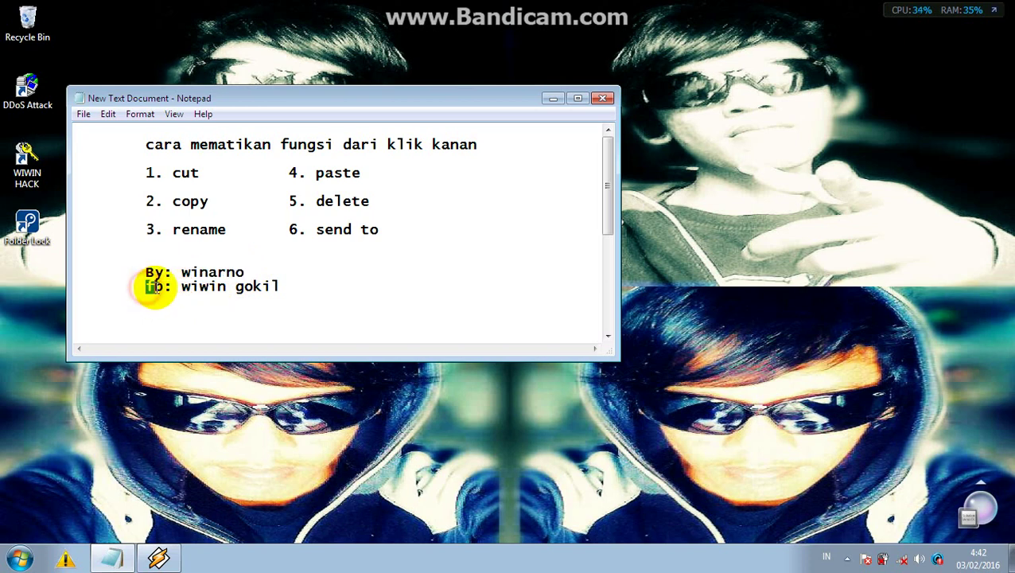
drag(156, 287, 255, 287)
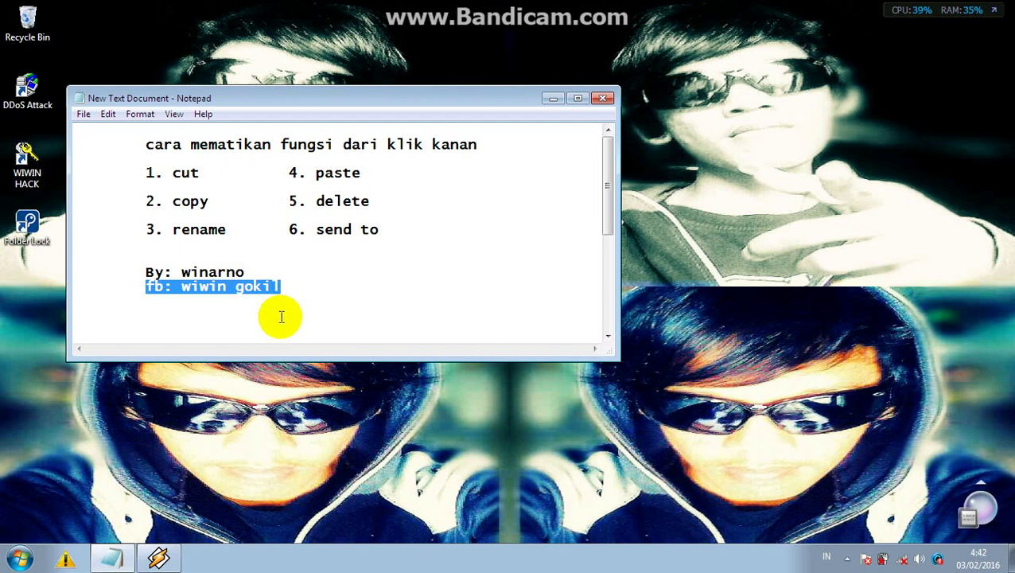
click(298, 302)
Highlight the instructions at the end of the note about downloading, installing and running the PREVENT software.
drag(608, 202, 608, 303)
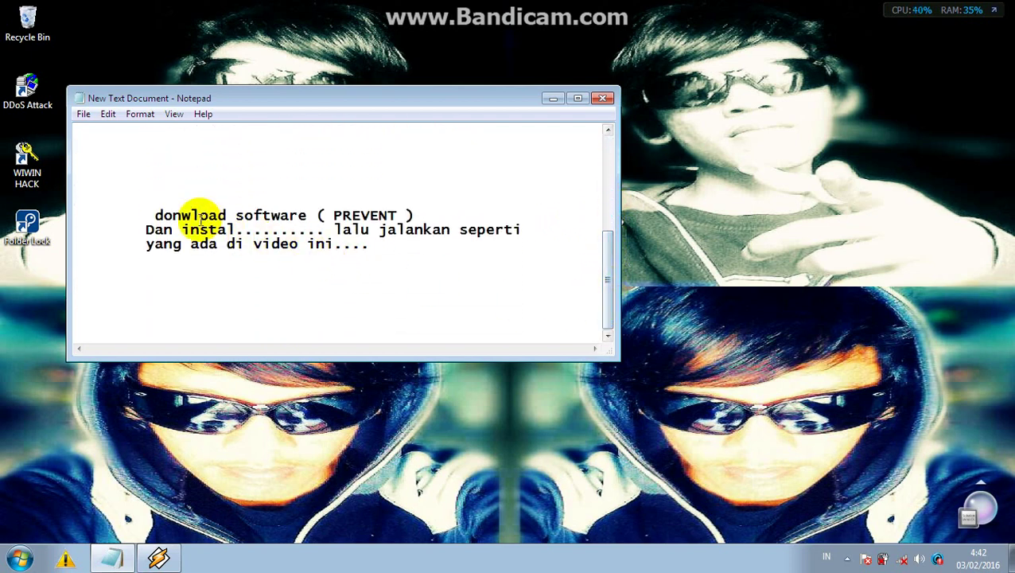
drag(156, 215, 288, 214)
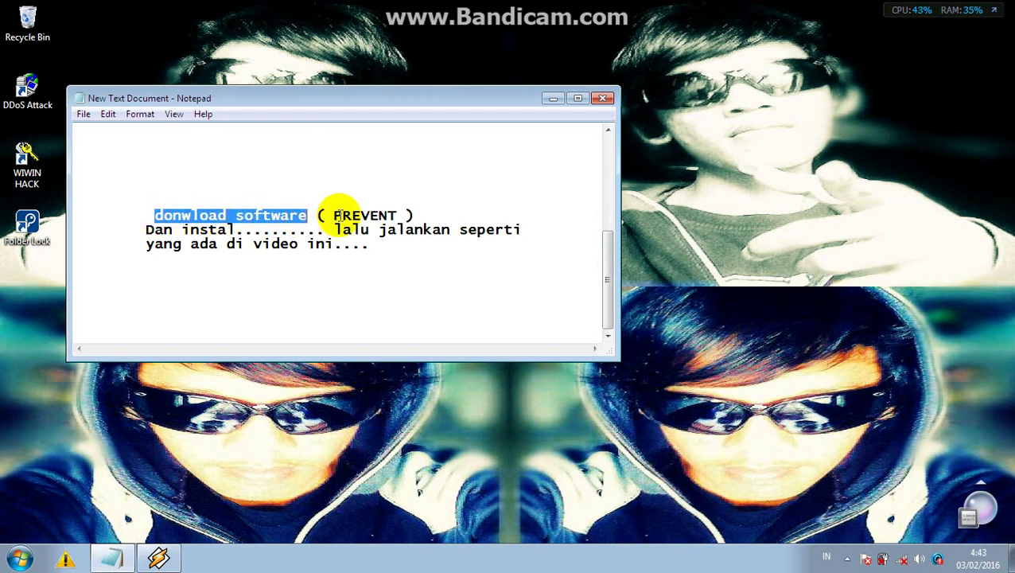
click(333, 215)
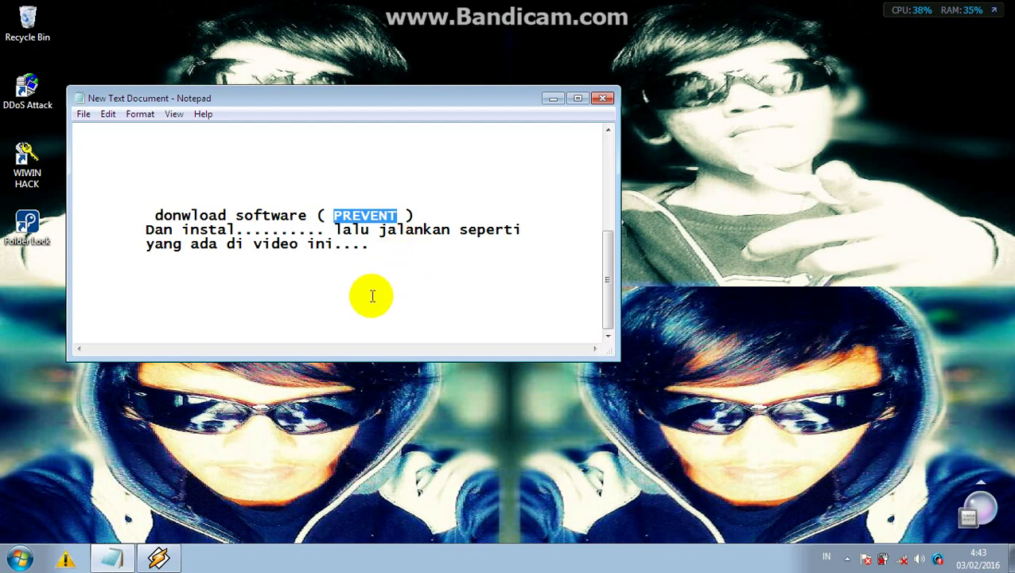
drag(145, 229, 478, 229)
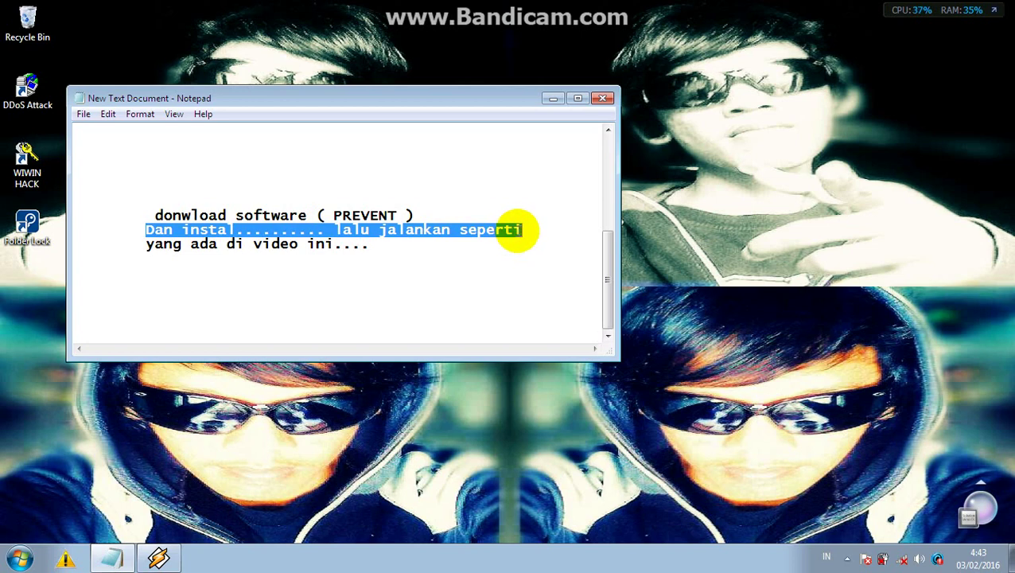
drag(144, 246, 370, 249)
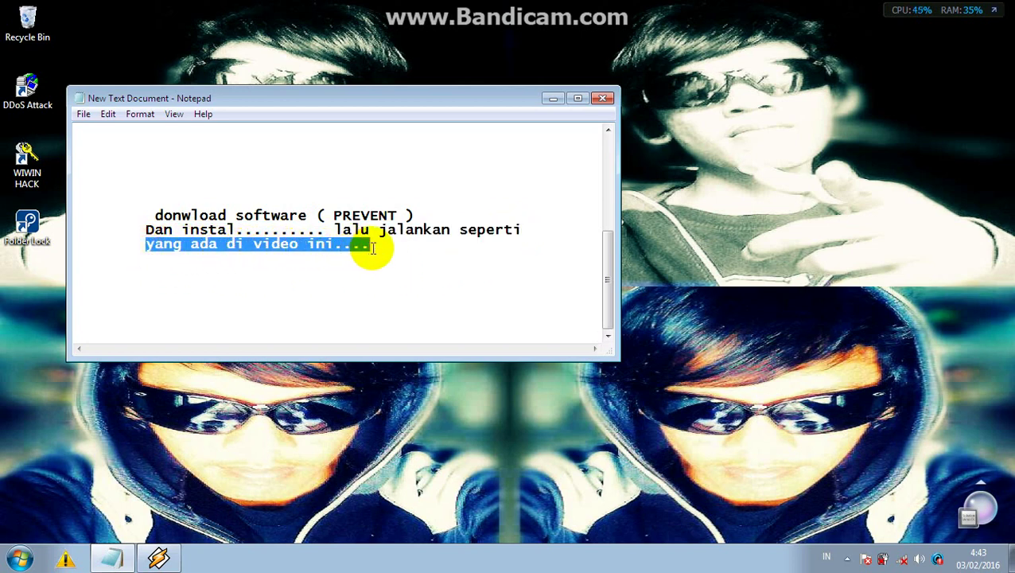
drag(335, 215, 397, 213)
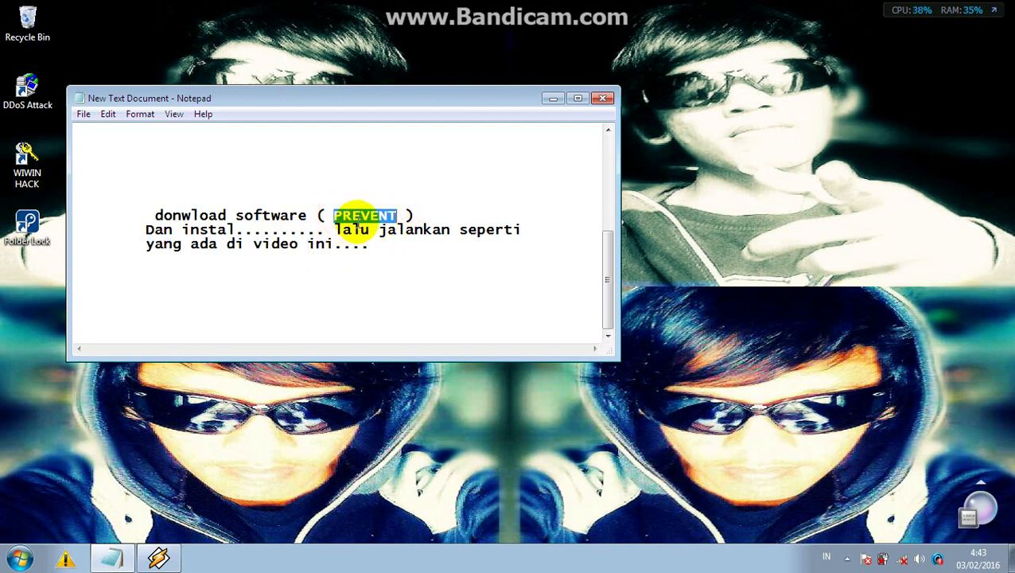
click(67, 561)
drag(326, 78, 651, 113)
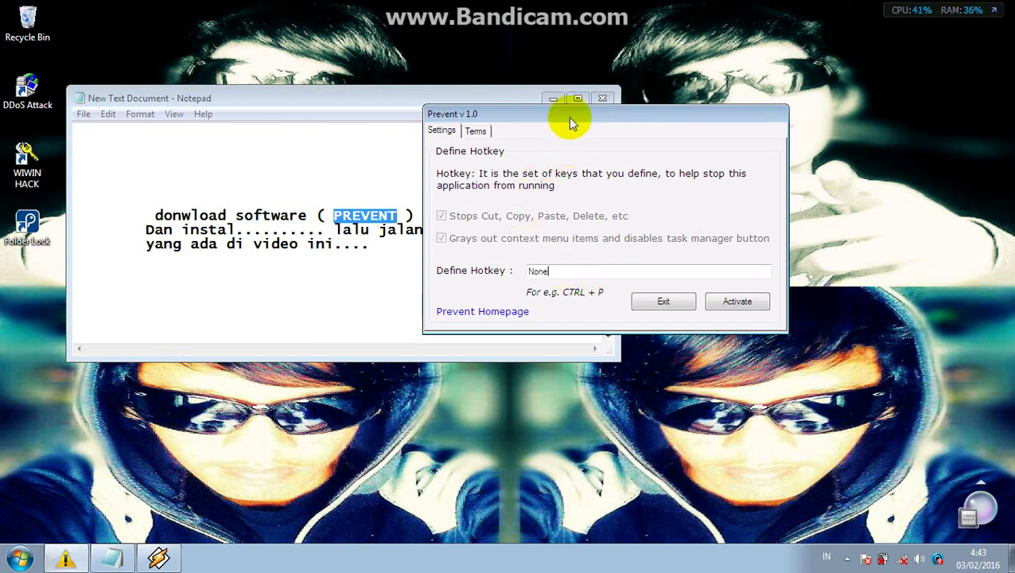
drag(570, 115, 604, 97)
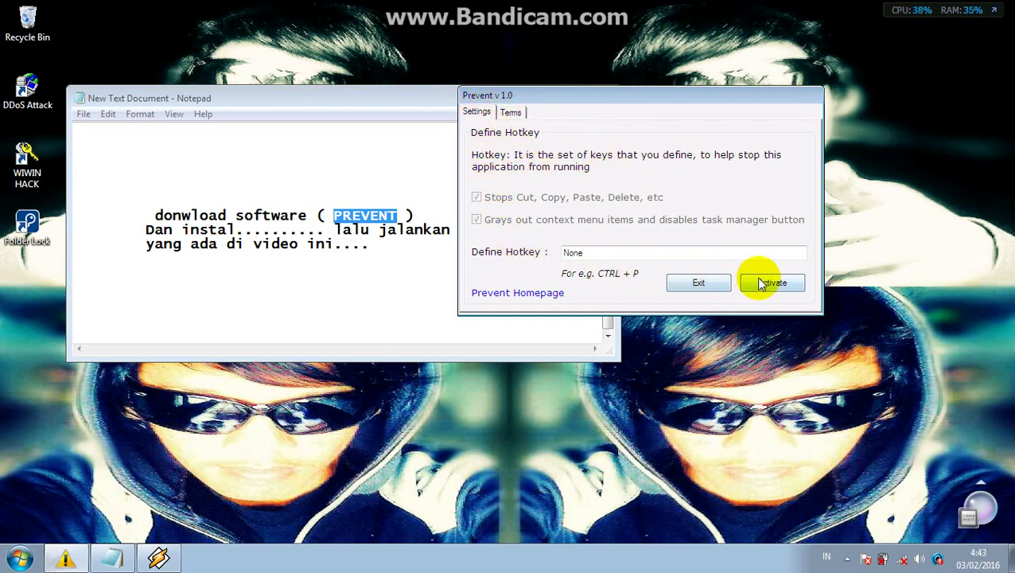
click(689, 284)
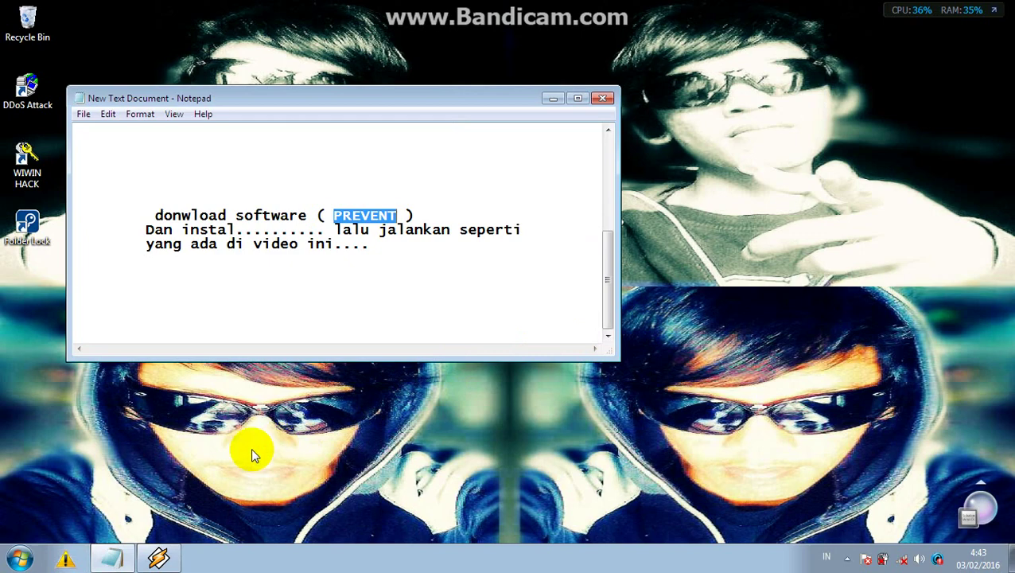
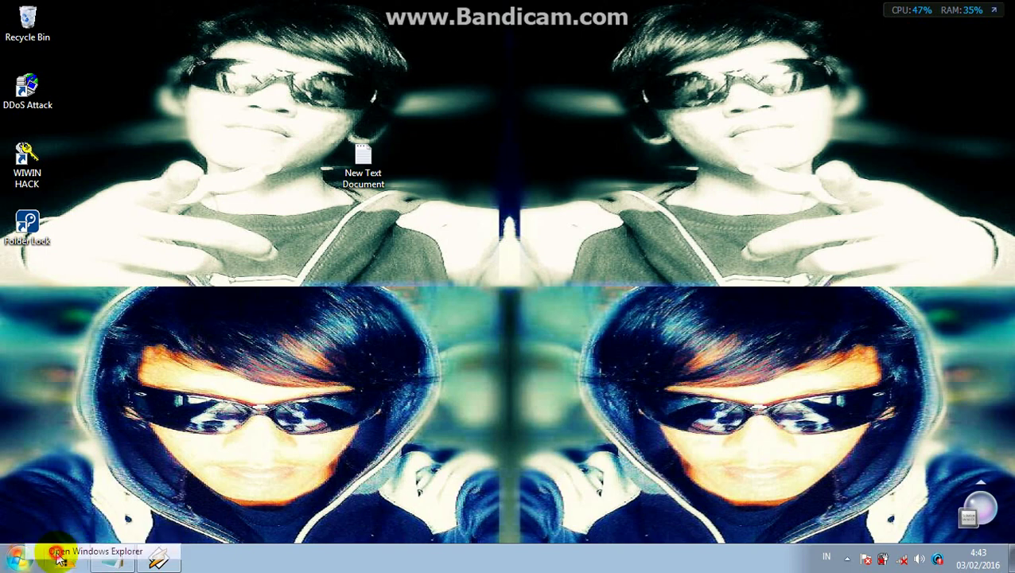
Open the Software folder on Local Disk (D:) in Windows Explorer.
click(47, 548)
click(48, 284)
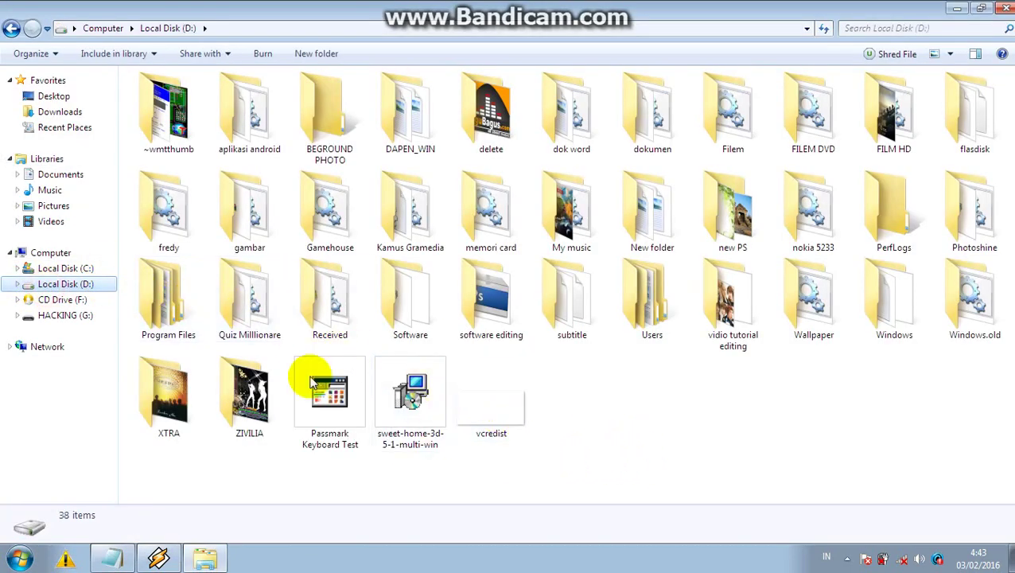
double_click(382, 309)
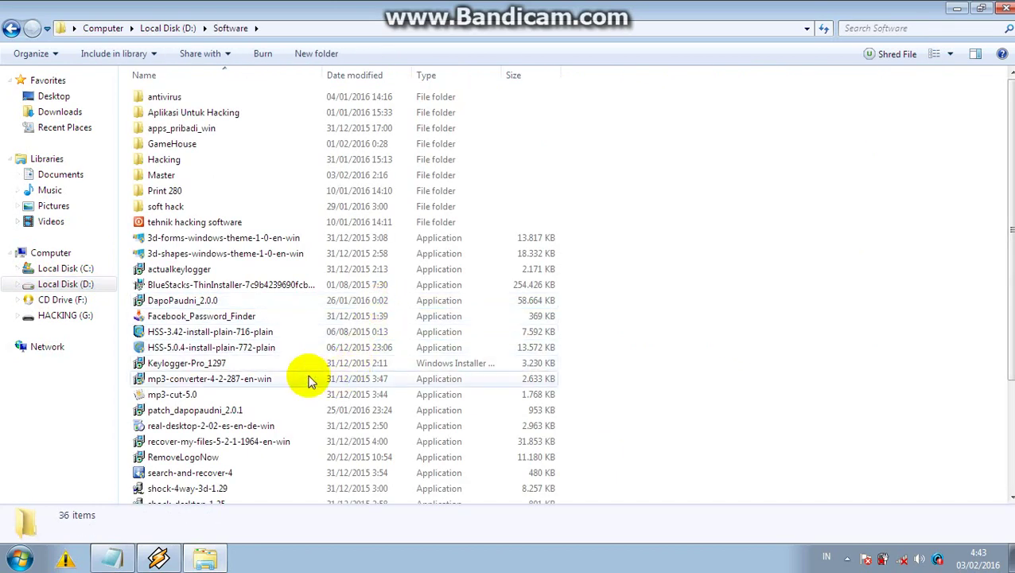
Select the items from antivirus to patch_dapopaudni_2.0.1, examine their context menu commands, and minimize the folder window.
drag(125, 92, 256, 410)
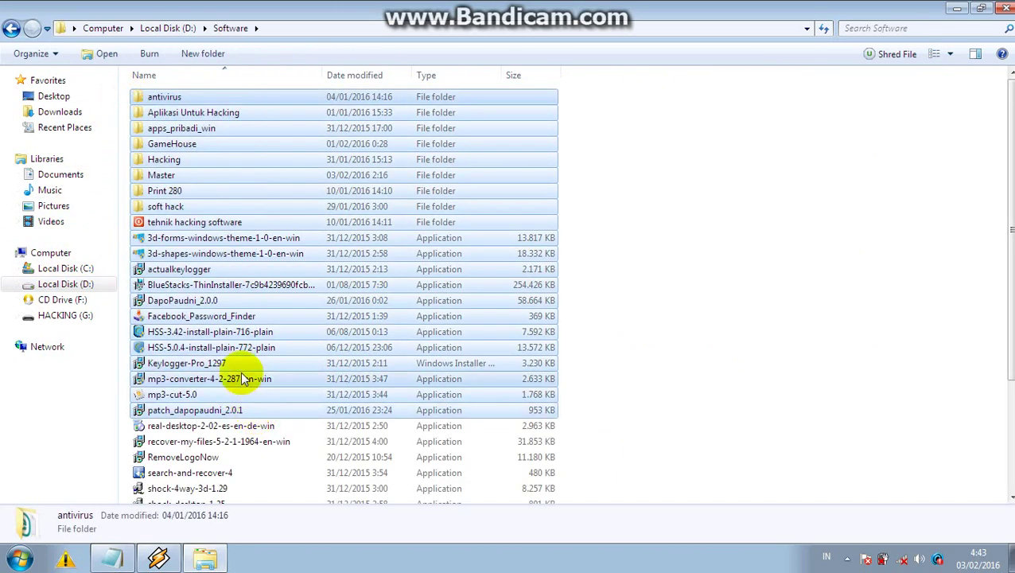
right_click(224, 300)
mouse_move(247, 173)
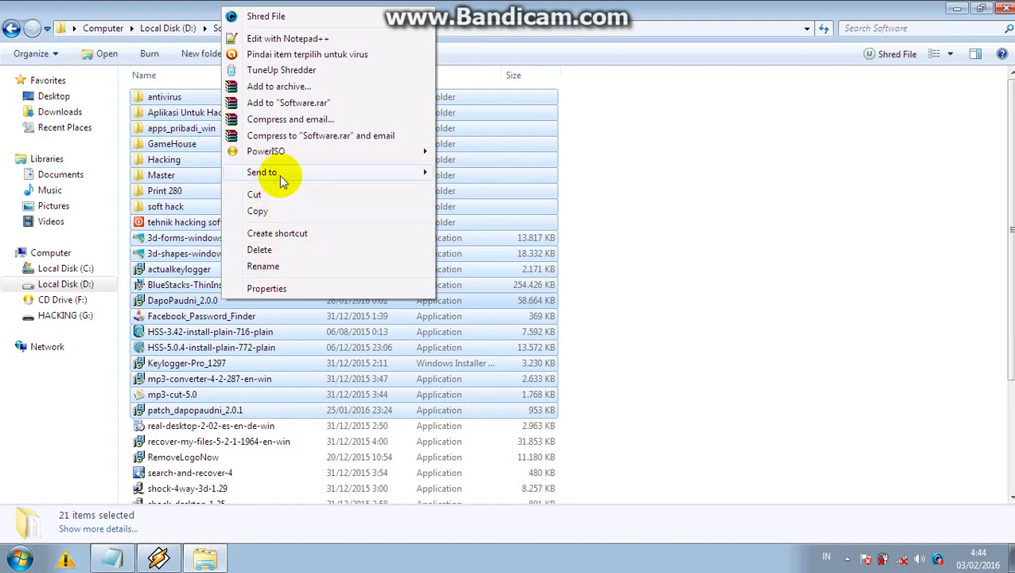
click(594, 242)
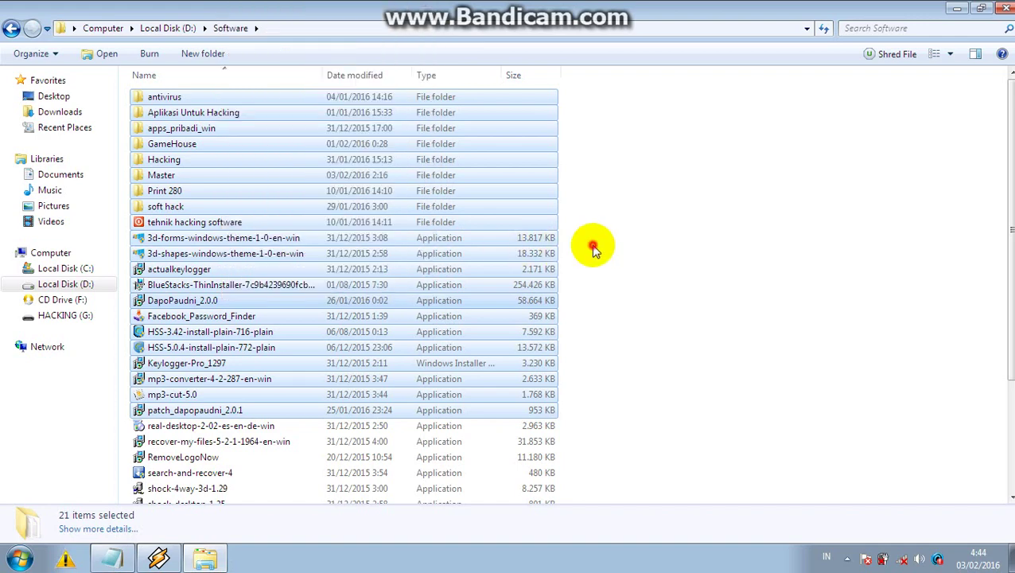
click(957, 9)
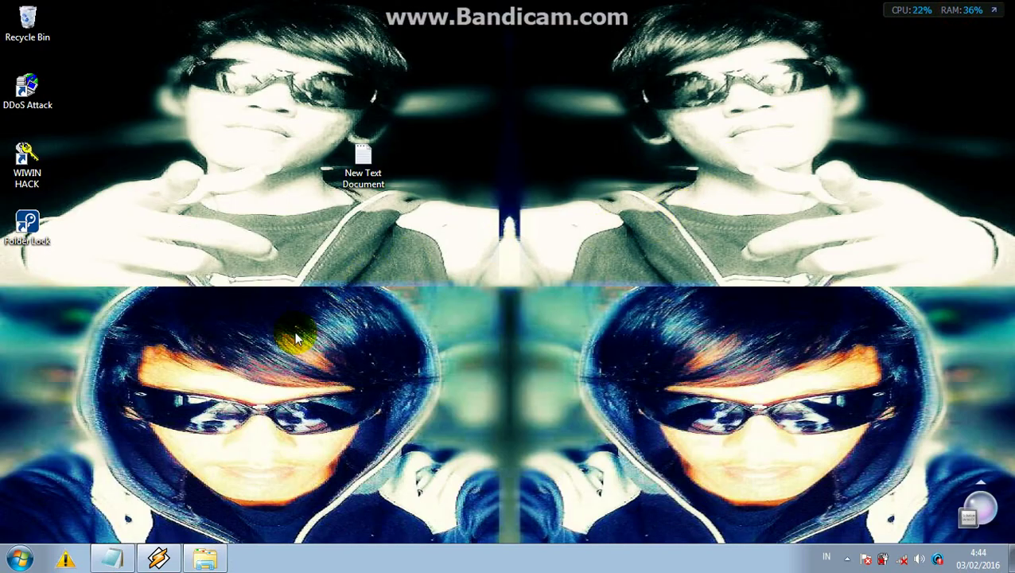
Launch Prevent and activate its protection without defining a hotkey, accepting the default CTRL + P.
click(119, 560)
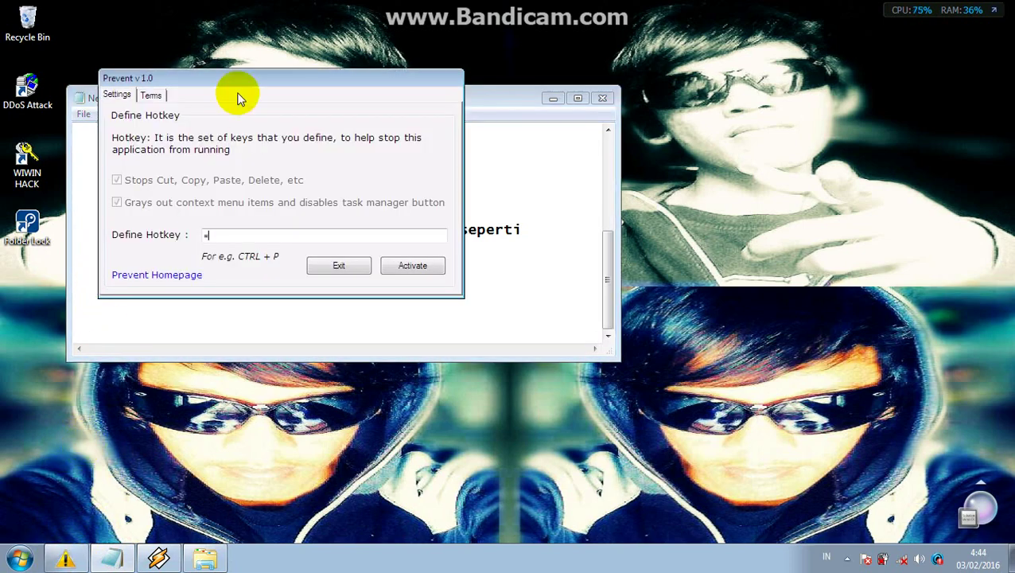
drag(245, 89, 608, 86)
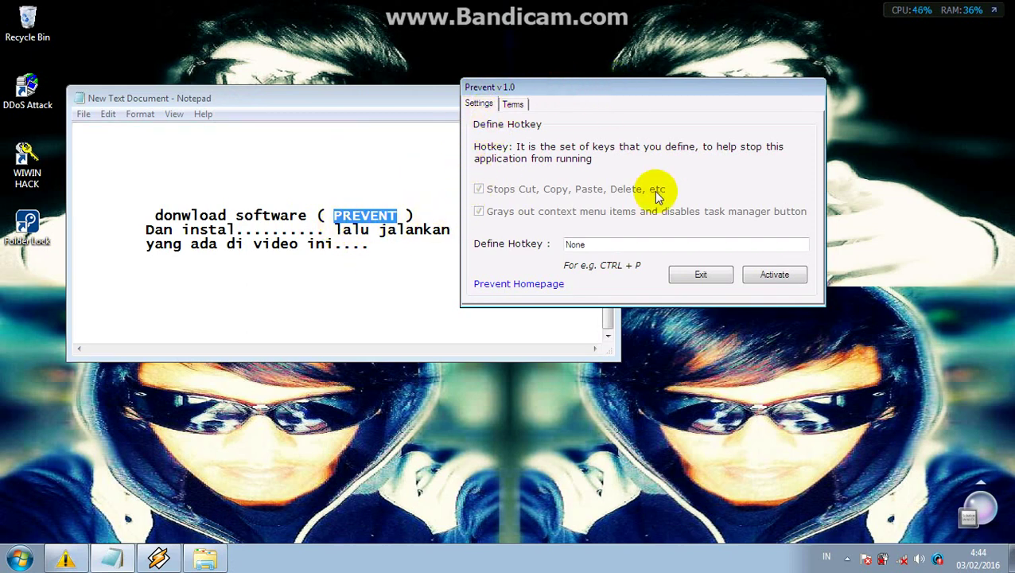
click(760, 275)
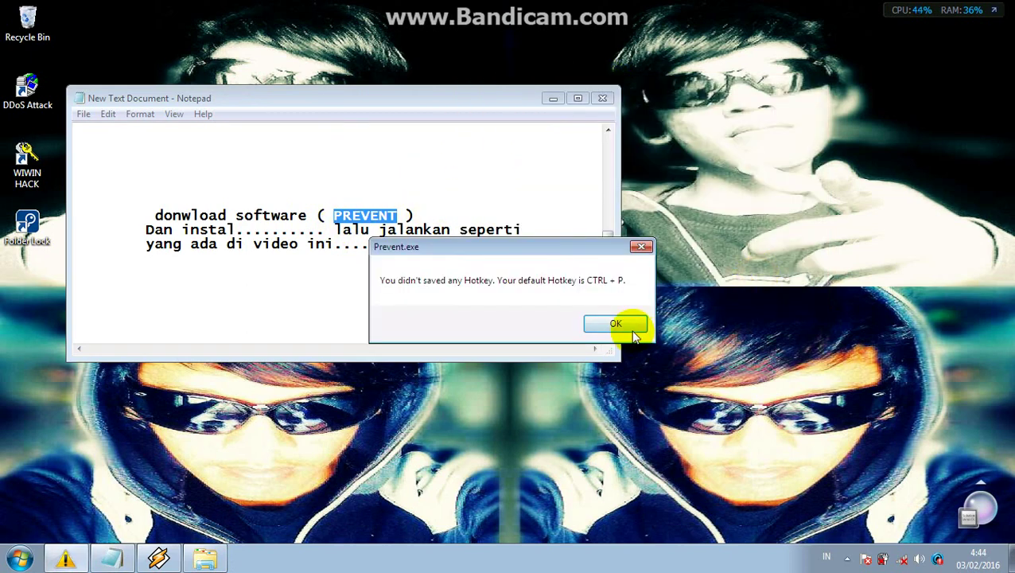
click(634, 335)
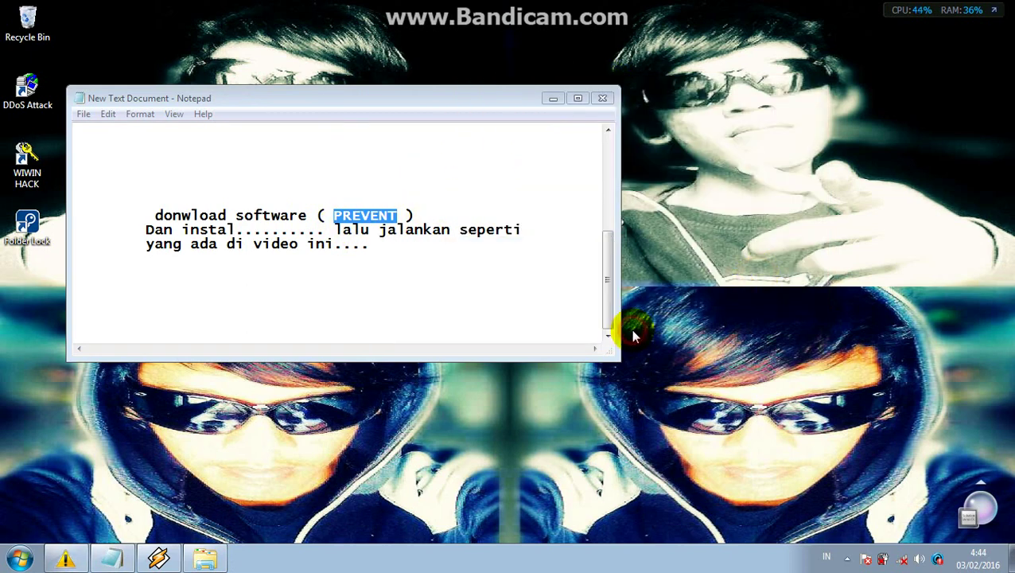
In the Software folder, select the items from antivirus to patch_dapopaudni_2.0.1 and try to cut, copy and delete them through the context menu.
click(207, 558)
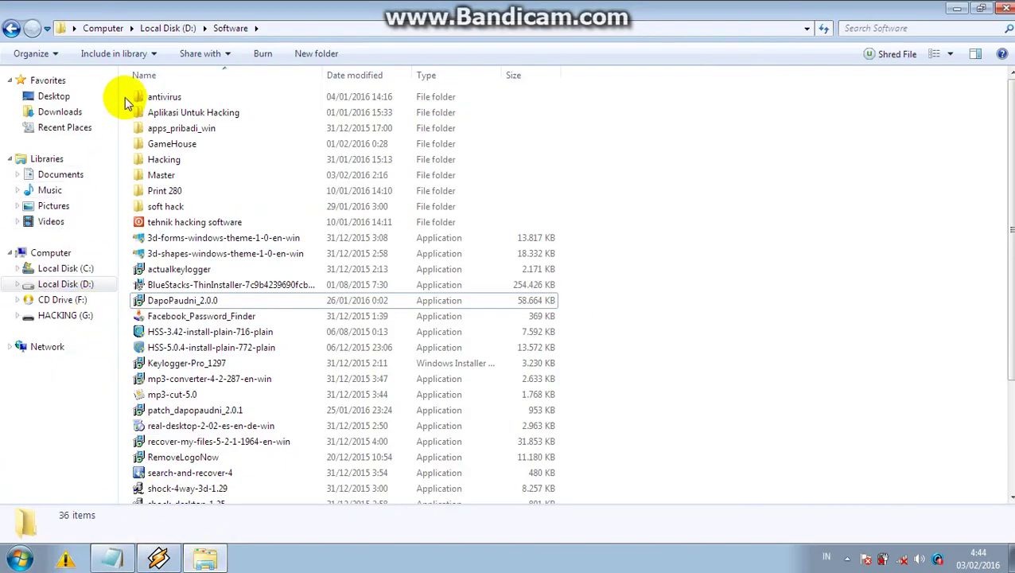
drag(129, 96, 356, 415)
right_click(238, 202)
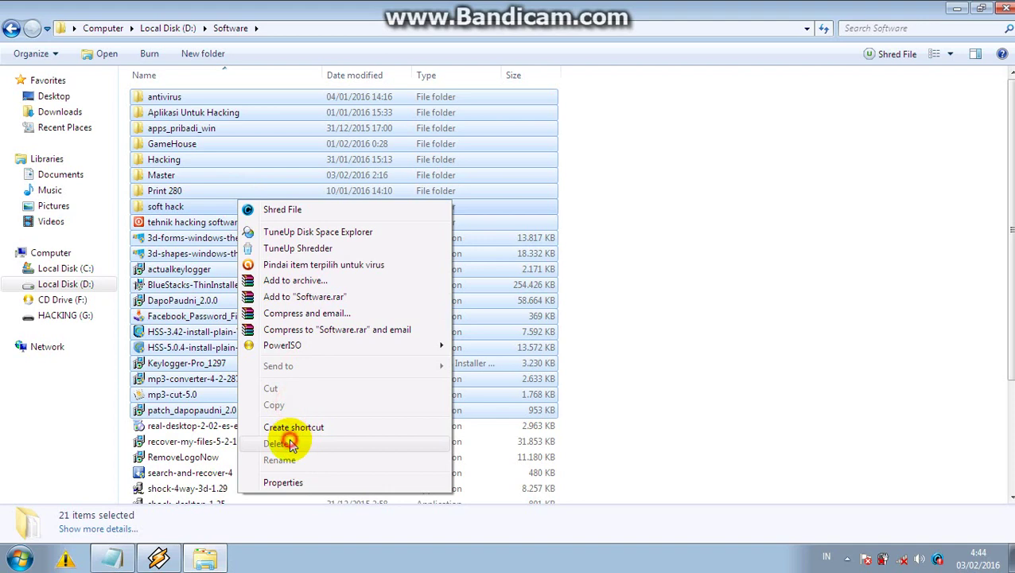
click(281, 394)
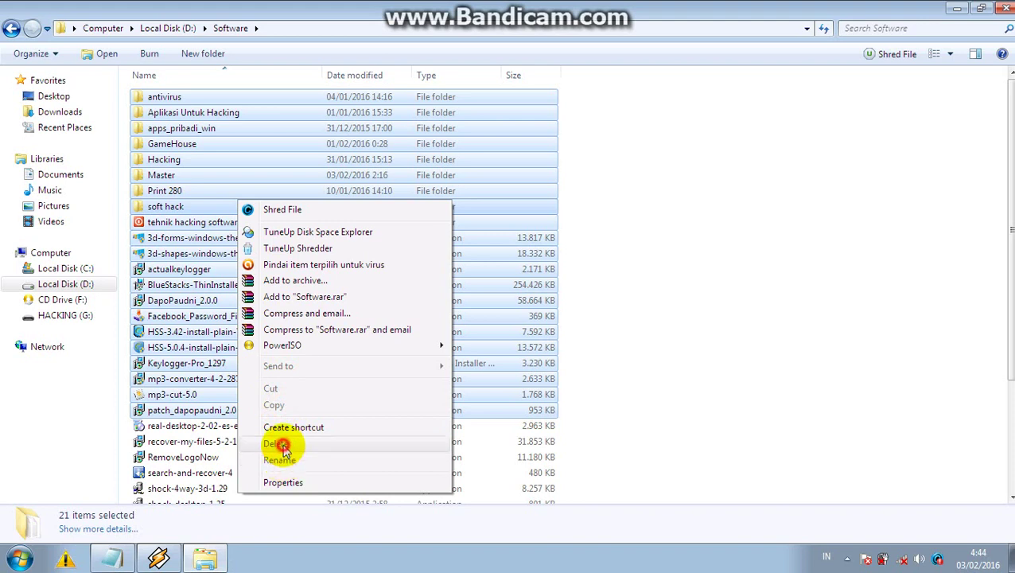
click(278, 397)
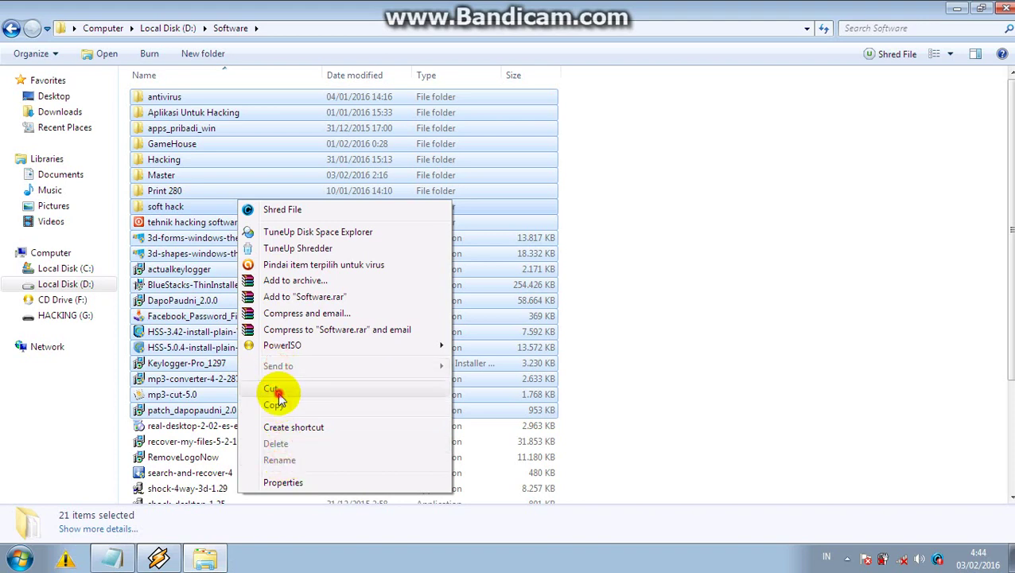
click(275, 399)
click(277, 446)
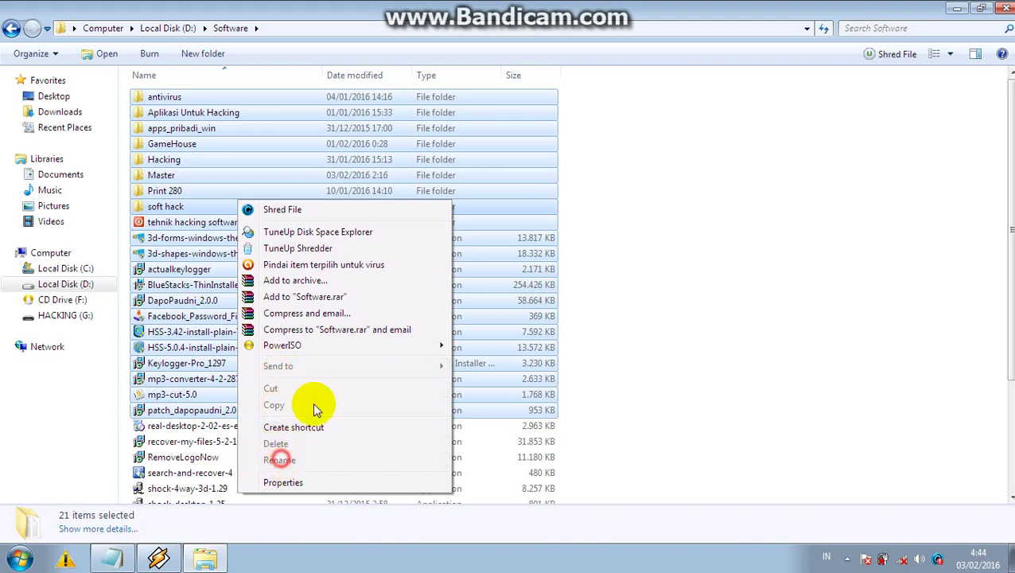
click(596, 263)
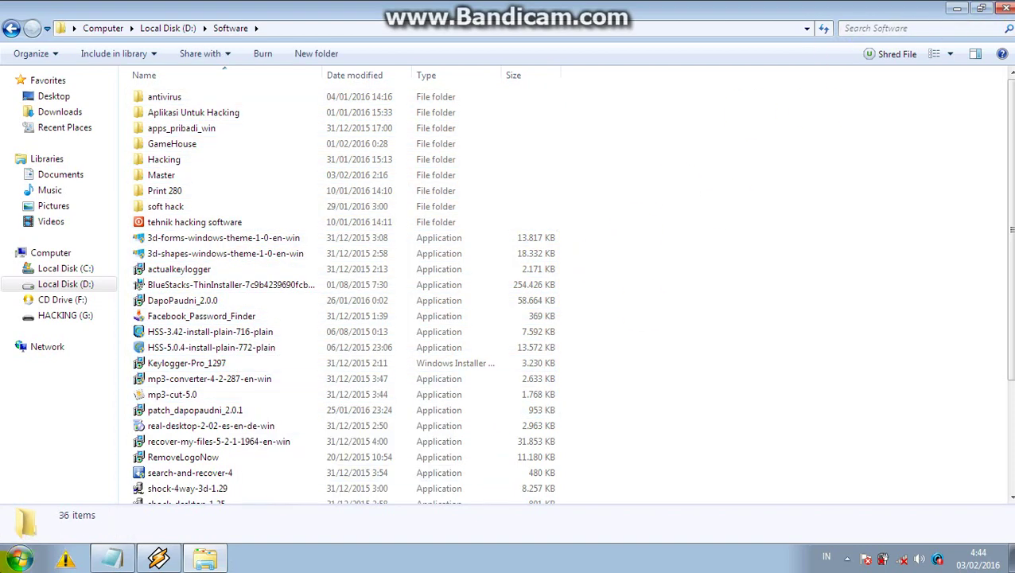
Reopen Prevent and exit it to end the blocking of the file commands.
click(63, 558)
click(568, 329)
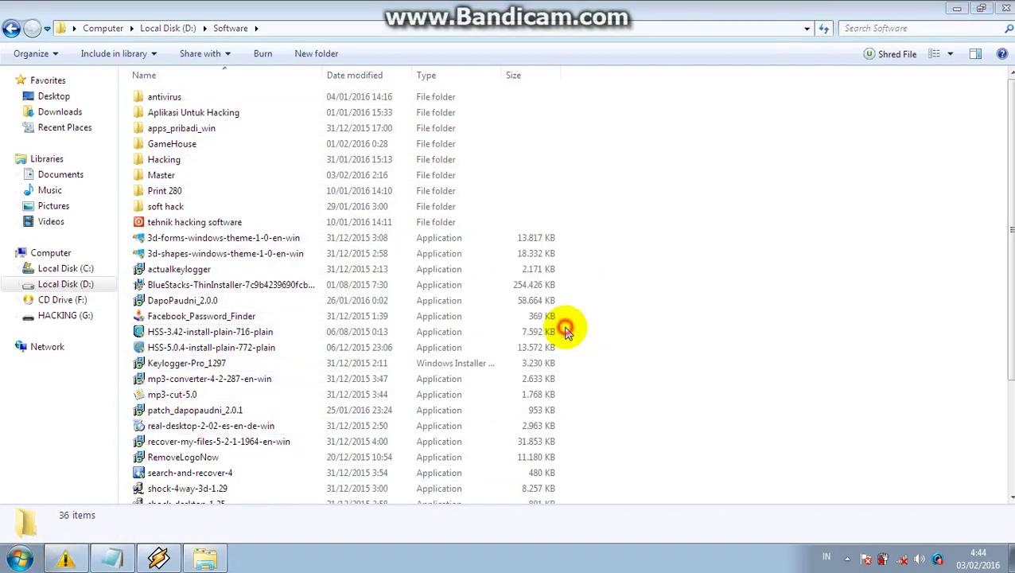
drag(278, 95, 509, 91)
key(BackSpace)
click(568, 279)
Select groups of items in the Software folder and check whether their context menus offer Send to, Cut, Copy, Delete and Rename.
drag(130, 90, 233, 430)
right_click(217, 319)
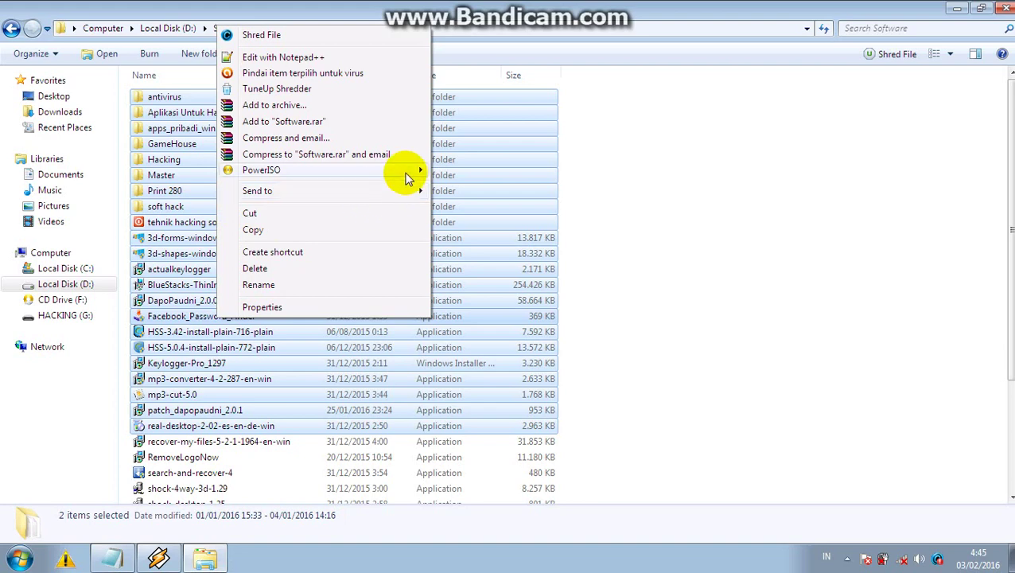
click(661, 199)
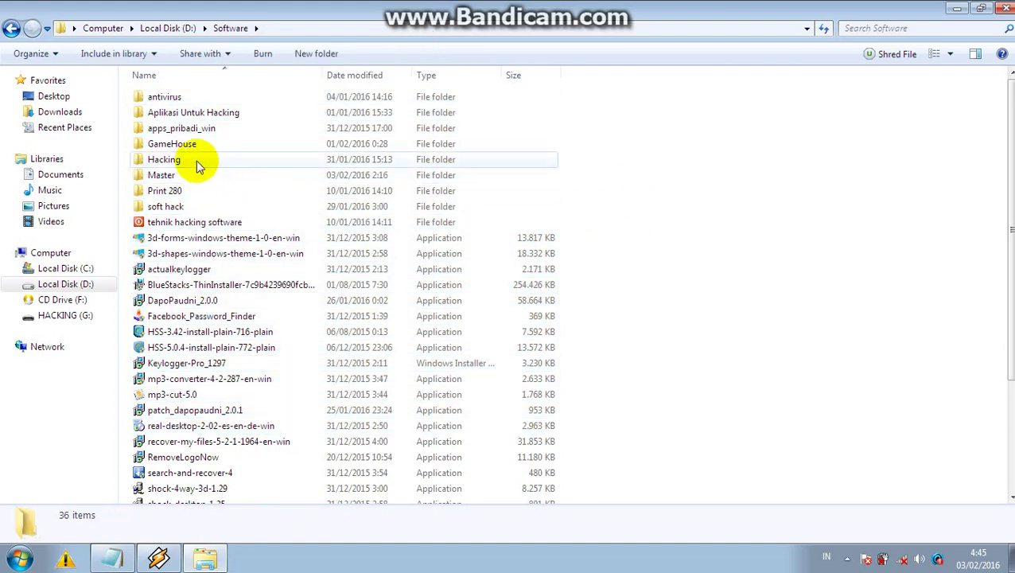
drag(124, 103, 322, 412)
right_click(325, 337)
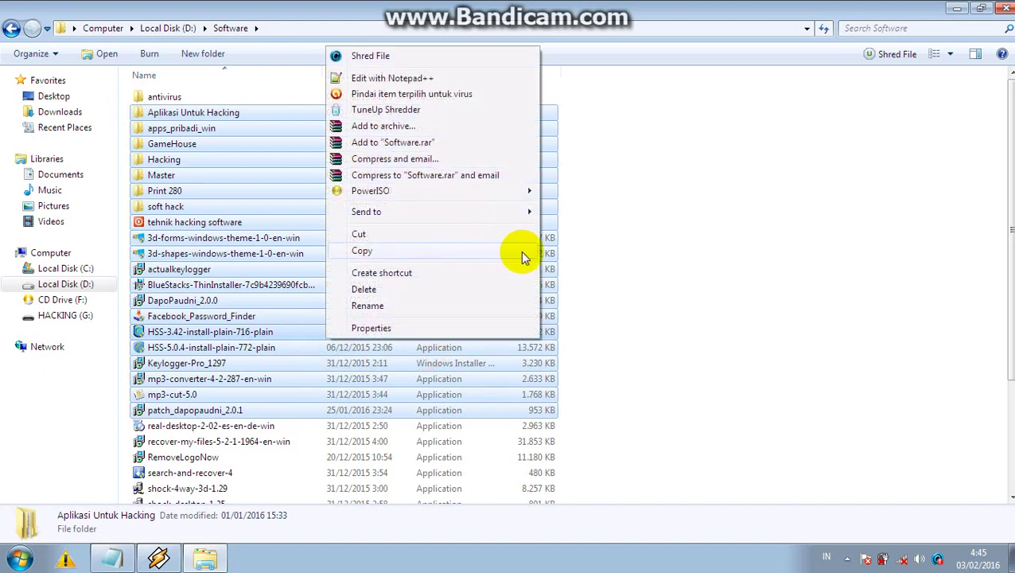
Relaunch Prevent and activate its protection without defining a hotkey, accepting the default CTRL + P.
click(637, 231)
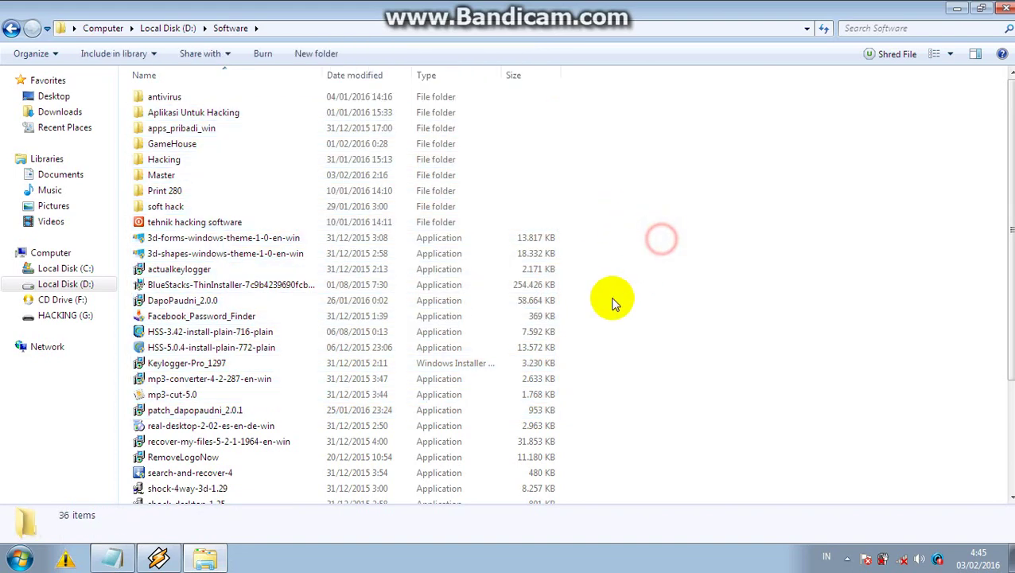
click(66, 561)
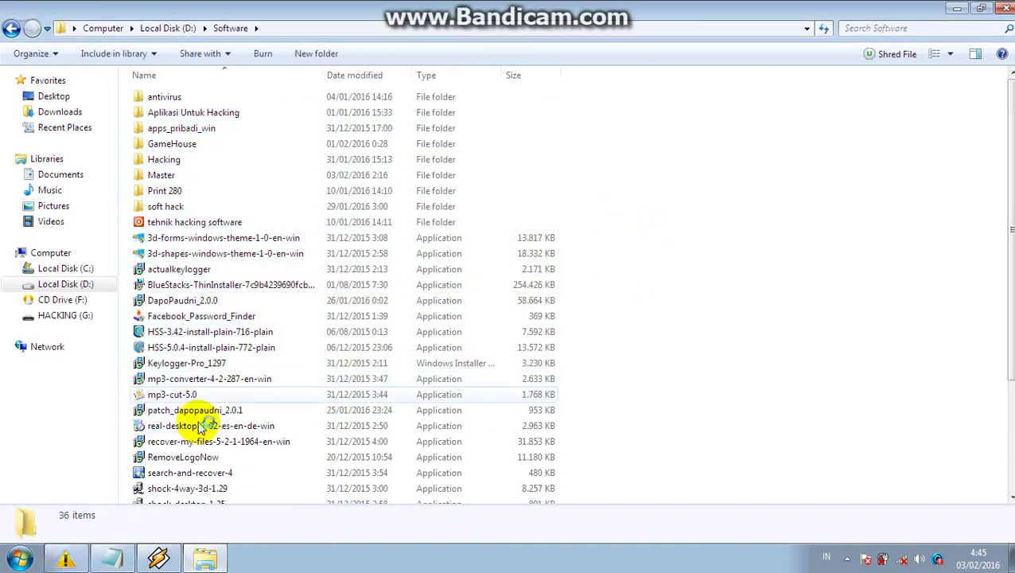
key(BackSpace)
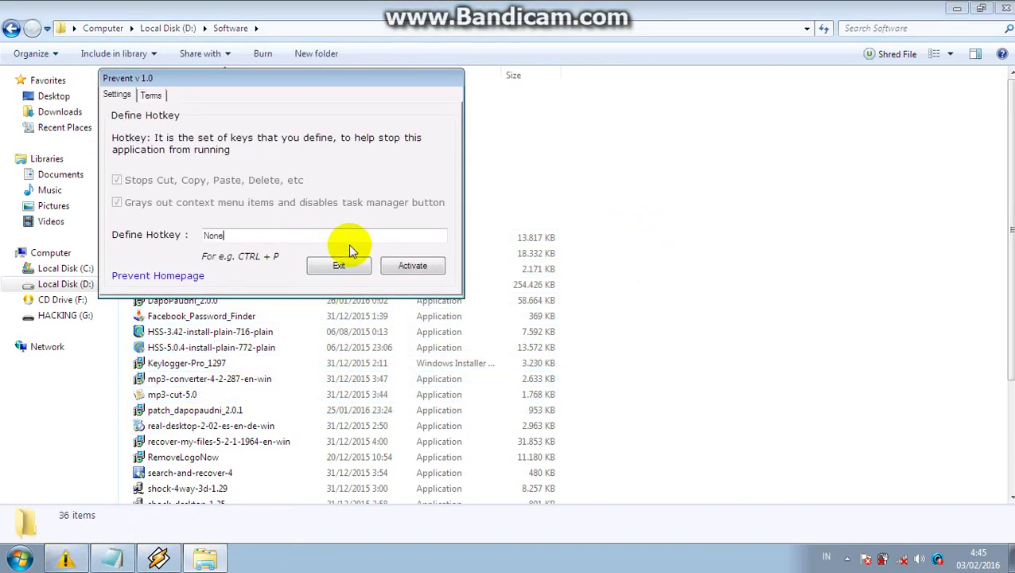
click(402, 266)
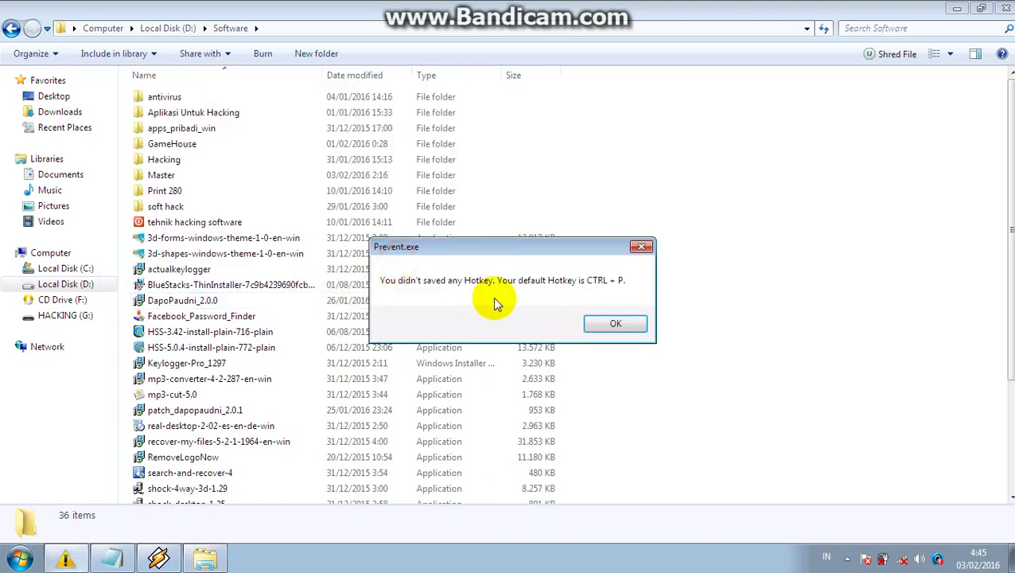
click(618, 323)
Select the items from antivirus to mp3-cut-5.0 and try Send to, Cut, Copy, Rename and Delete from their context menu.
click(127, 98)
drag(129, 101, 262, 398)
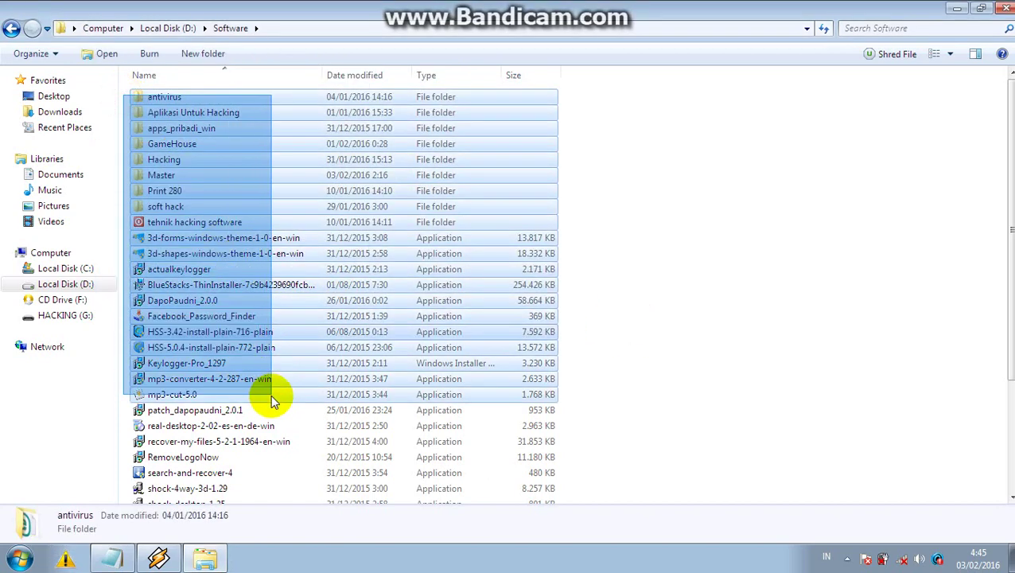
right_click(253, 298)
click(339, 171)
click(340, 197)
click(340, 175)
click(340, 211)
click(335, 193)
click(335, 174)
click(321, 267)
click(321, 253)
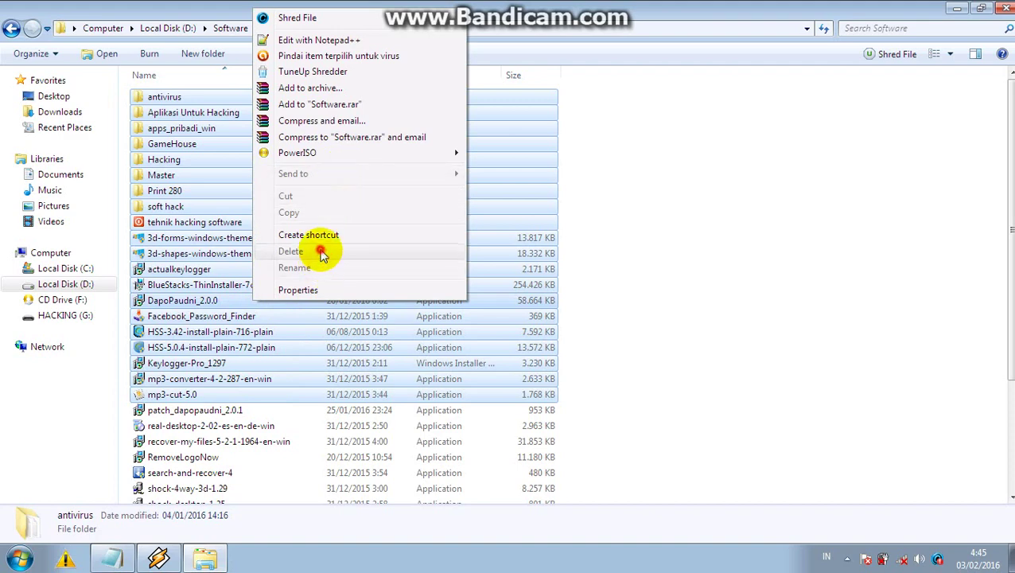
click(323, 262)
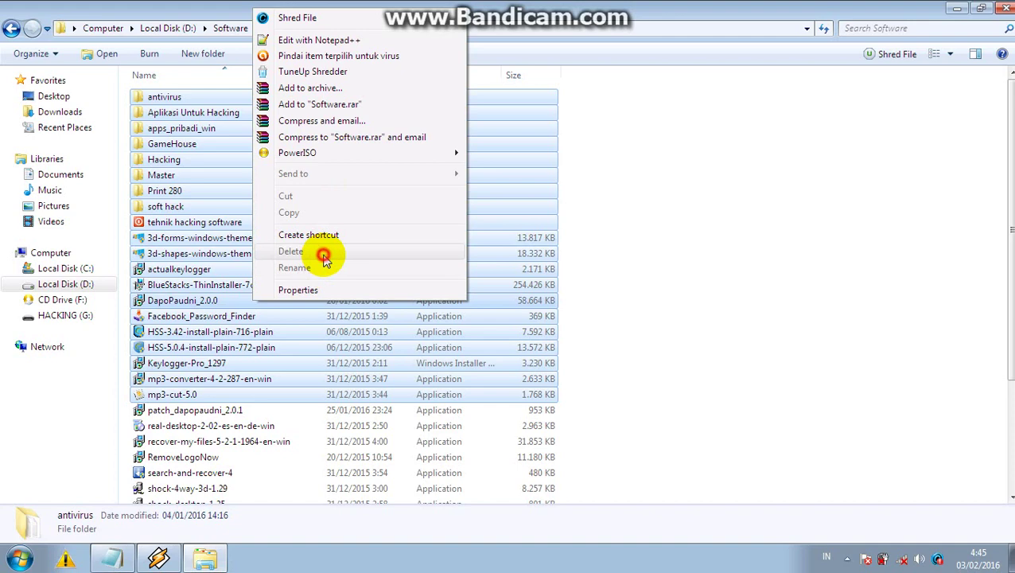
click(619, 233)
Reopen Prevent and exit it to restore the blocked file commands.
click(63, 560)
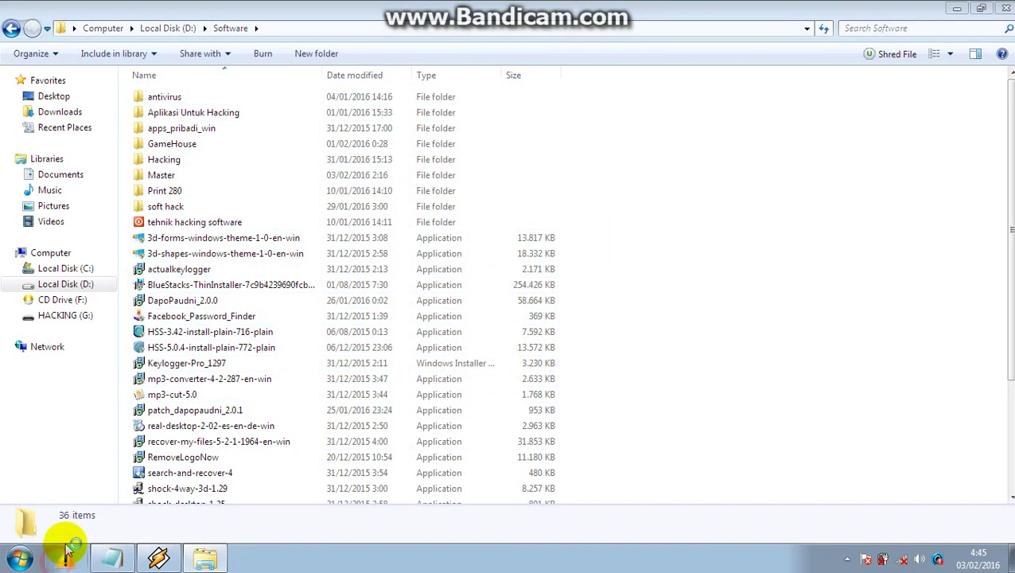
click(565, 330)
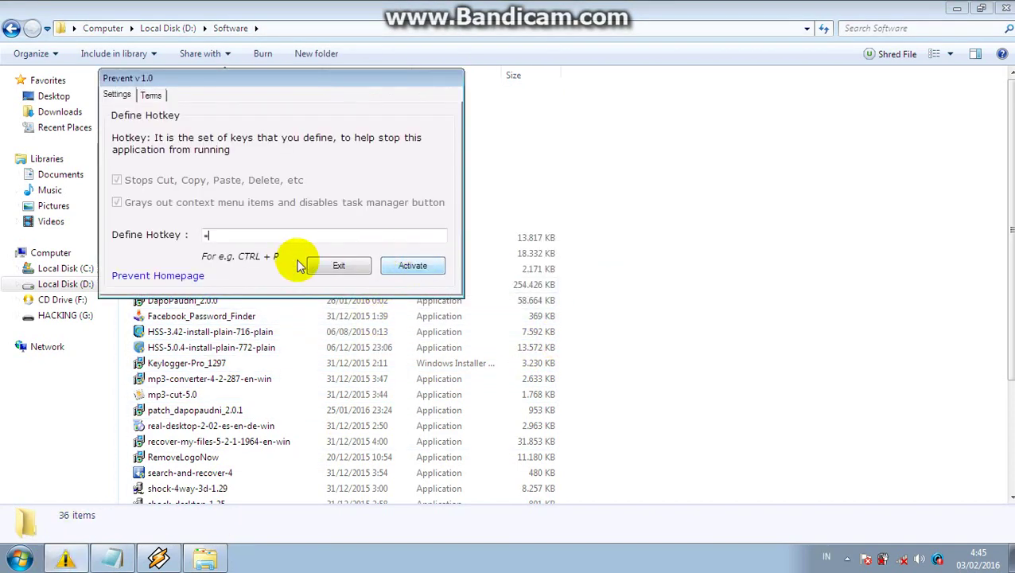
click(340, 267)
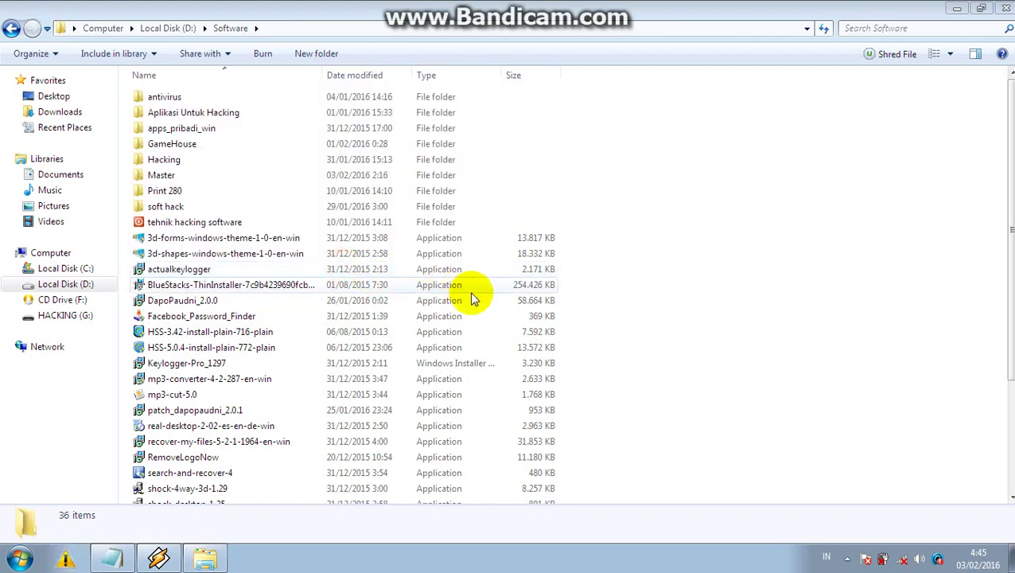
Select the items from antivirus to Keylogger-Pro_1297 and test the Rename command from their context menu.
drag(124, 102, 239, 367)
right_click(234, 253)
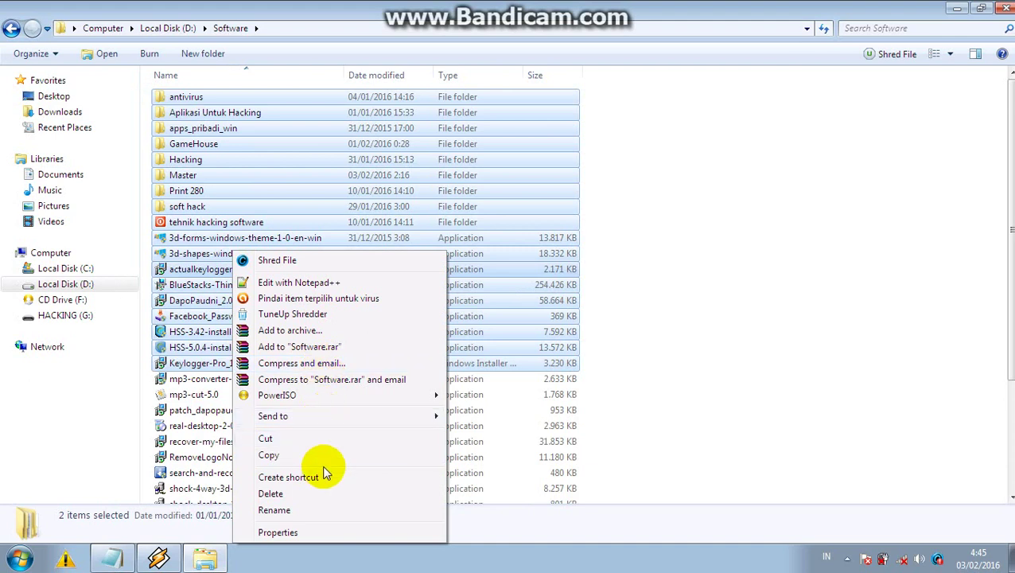
click(324, 510)
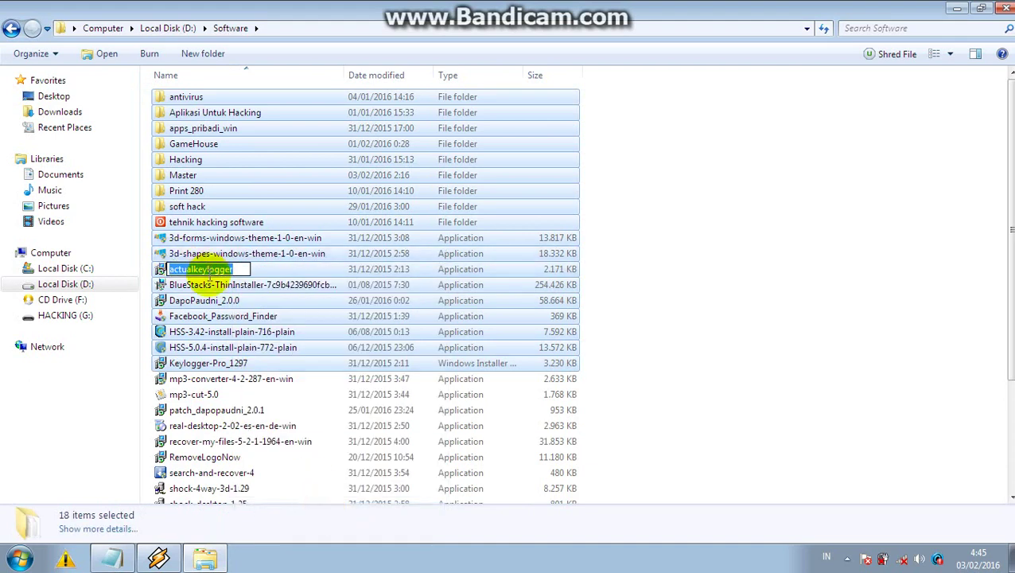
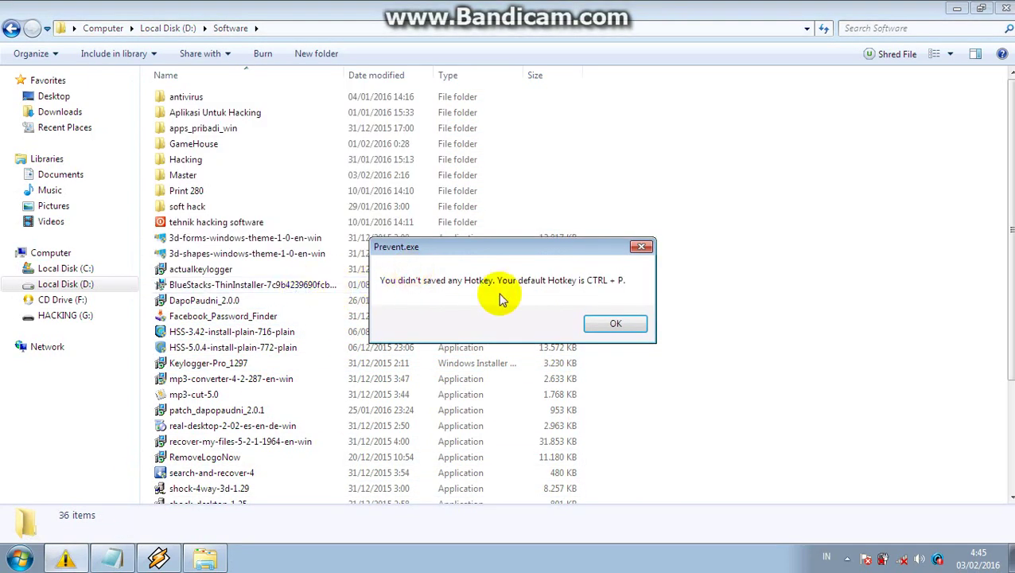
Reactivate Prevent with the default CTRL + P hotkey and try to rename the items from antivirus to search-and-recover-4.
click(607, 319)
drag(149, 96, 294, 342)
right_click(294, 342)
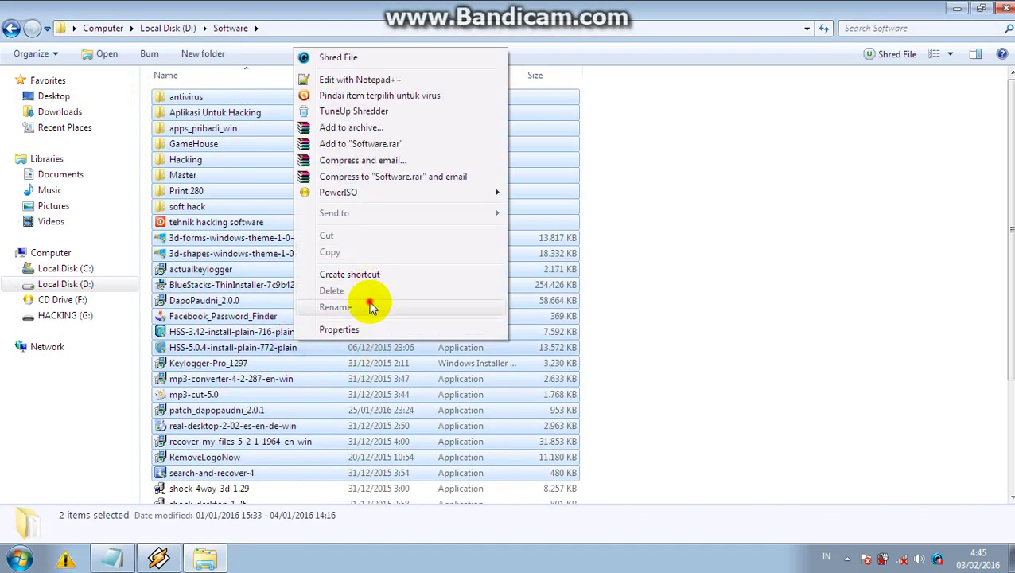
click(608, 296)
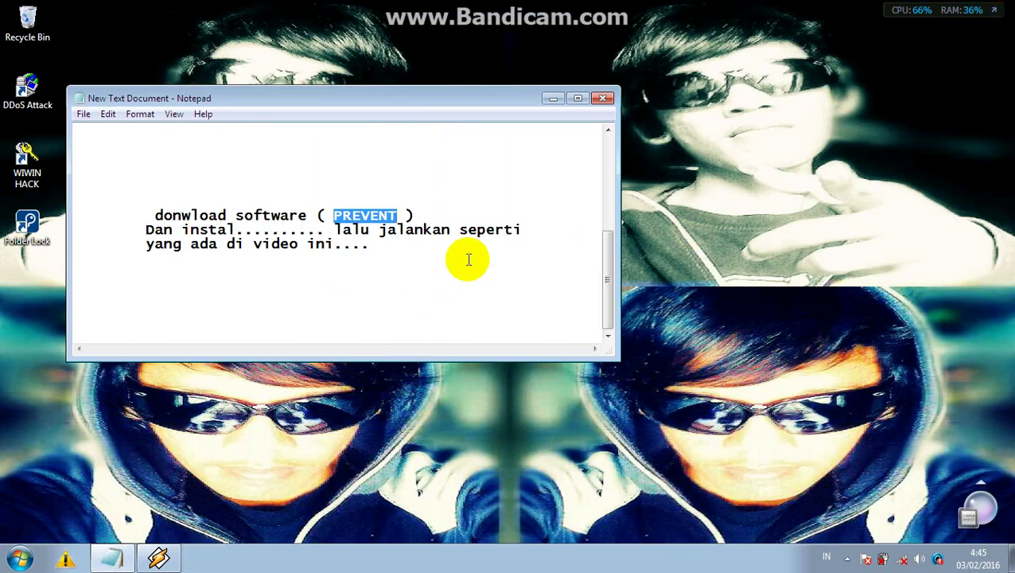
In the Notepad document, add the closing line "thankz...... sampai jumpa lagi by:" with the author's name below the install instructions.
click(511, 268)
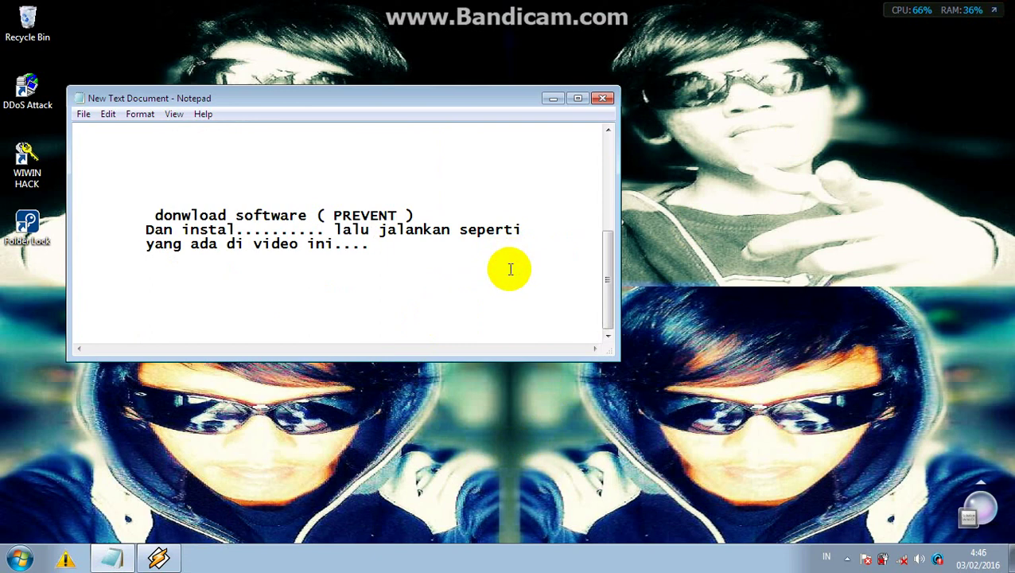
key(Return)
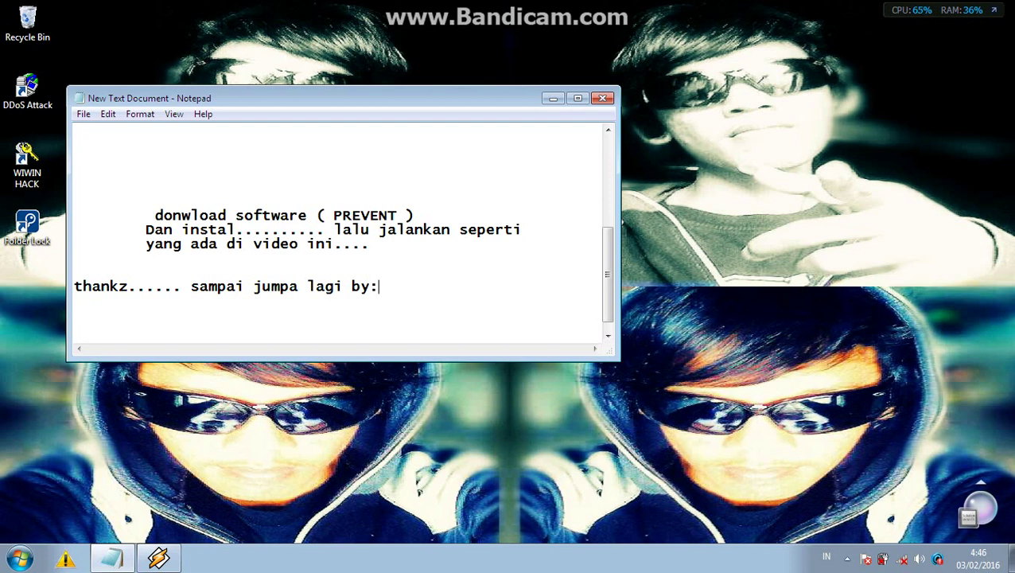
text(wiwin)
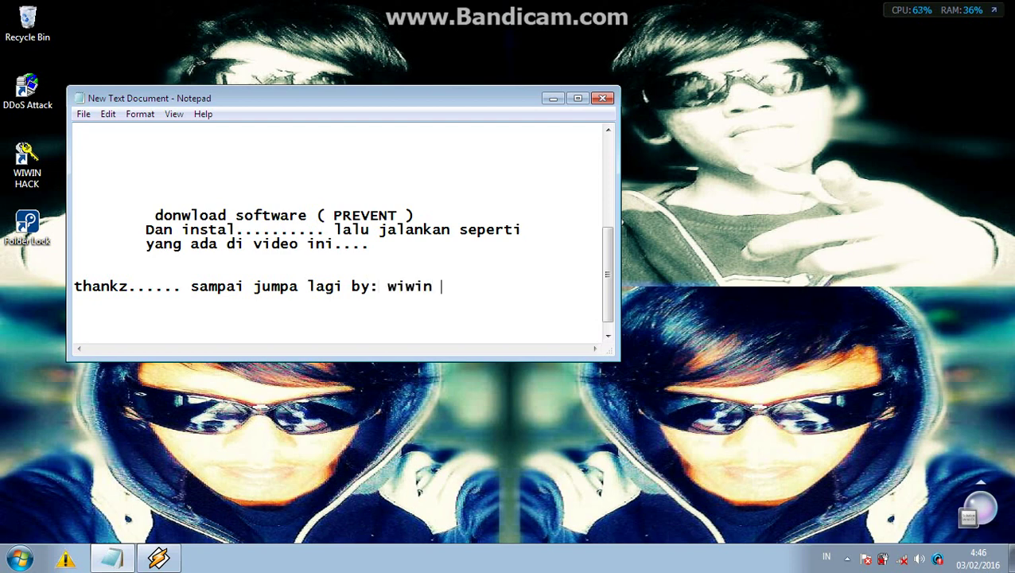